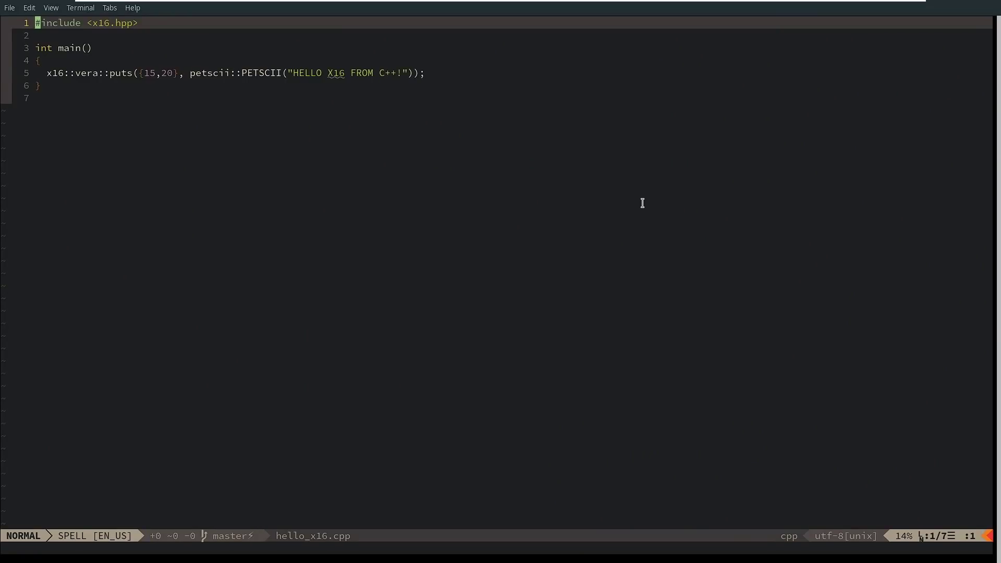
{"action": "type", "text": ":q"}
Leave the previous editor session and reopen the x16.hpp header in Neovim.
{"action": "key", "text": "Return"}
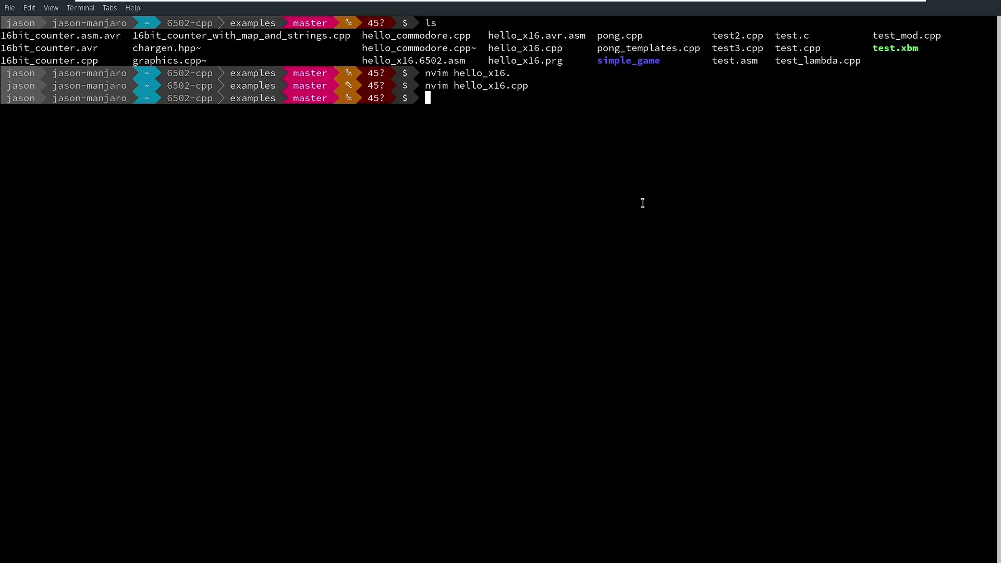
{"action": "type", "text": "nvim s"}
{"action": "key", "text": "Tab"}
{"action": "key", "text": "Tab"}
{"action": "type", "text": "x"}
{"action": "key", "text": "Tab"}
{"action": "key", "text": "Return"}
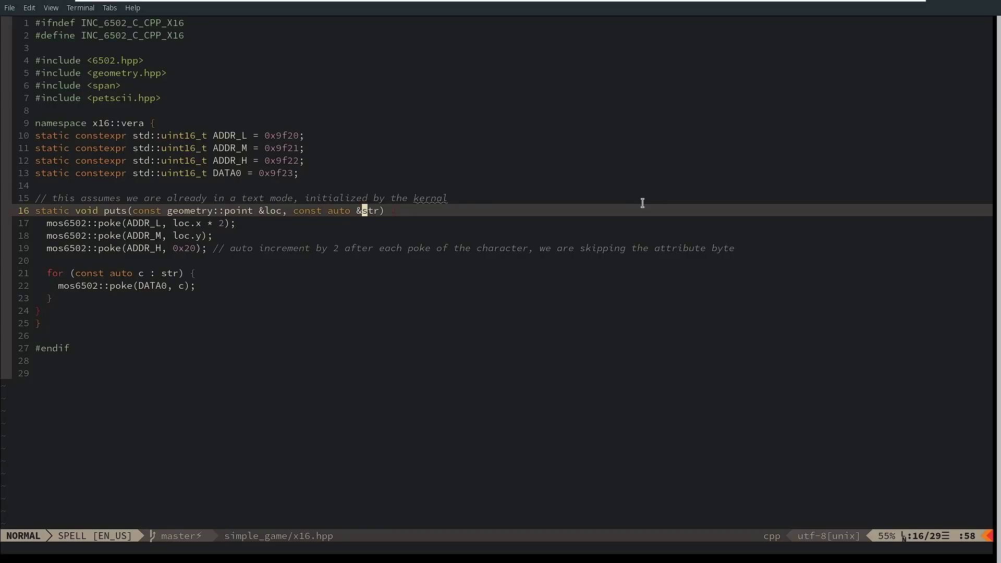
Highlight the ADDR_L constant on line 10 and review the register constants down to DATA0.
{"action": "key", "text": "k"}
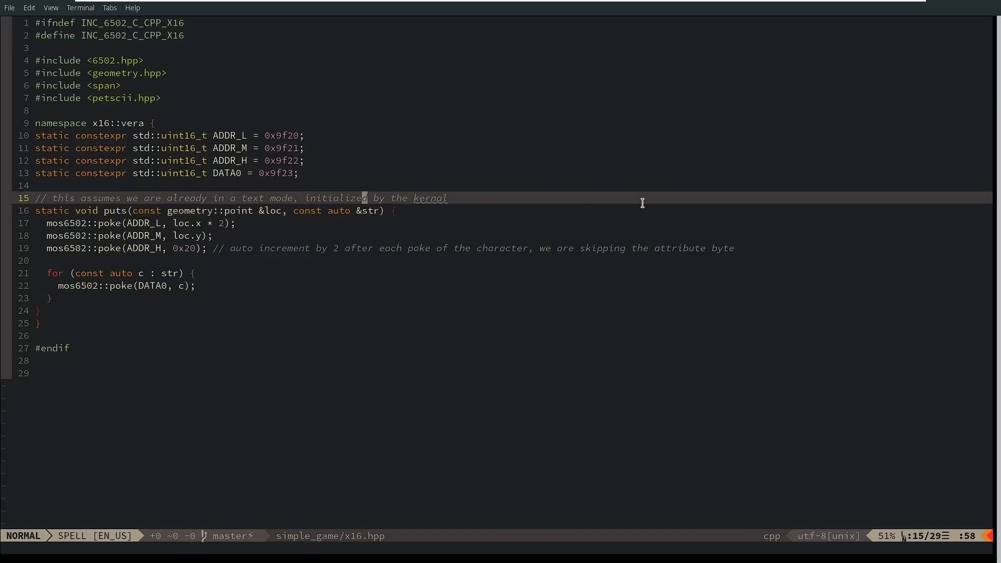
{"action": "key", "text": "k"}
{"action": "key", "text": "k"}
{"action": "key", "text": "k"}
{"action": "key", "text": "k"}
{"action": "key", "text": "k"}
{"action": "key", "text": "0"}
{"action": "key", "text": "v"}
{"action": "key", "text": "dollar"}
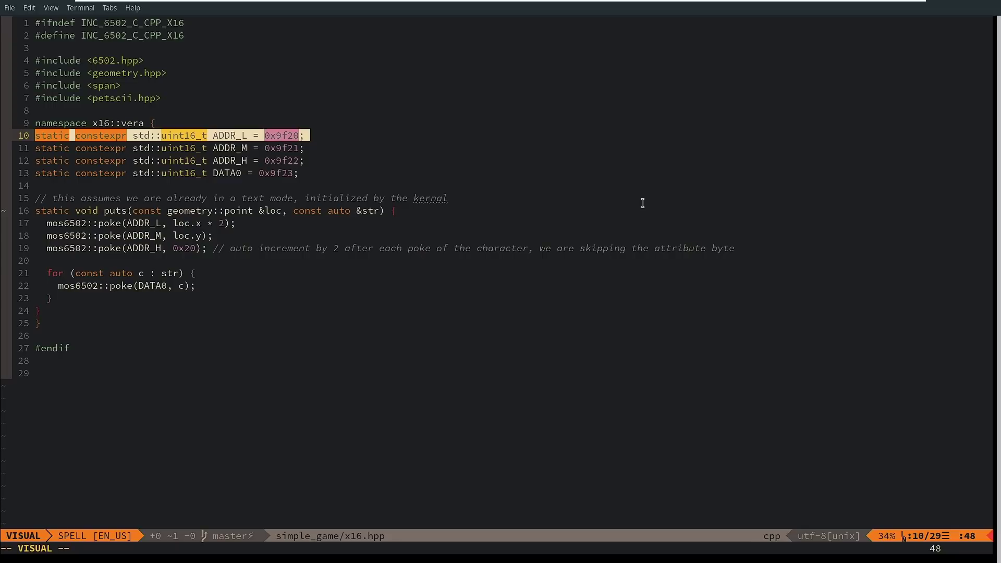
{"action": "key", "text": "Escape"}
{"action": "key", "text": "j"}
{"action": "key", "text": "j"}
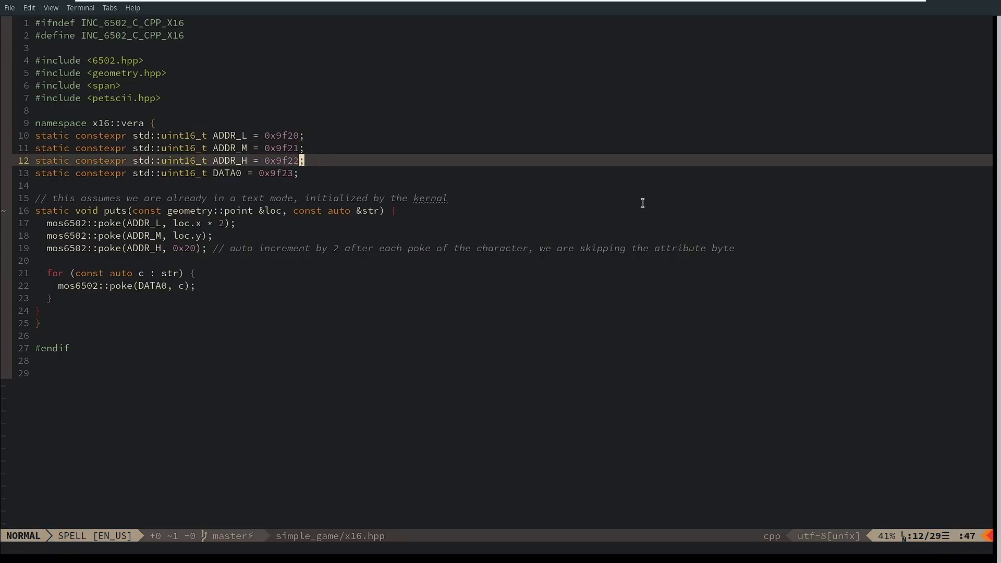
{"action": "key", "text": "j"}
{"action": "key", "text": "j"}
{"action": "key", "text": "k"}
{"action": "key", "text": "k"}
{"action": "key", "text": "k"}
{"action": "key", "text": "j"}
{"action": "key", "text": "j"}
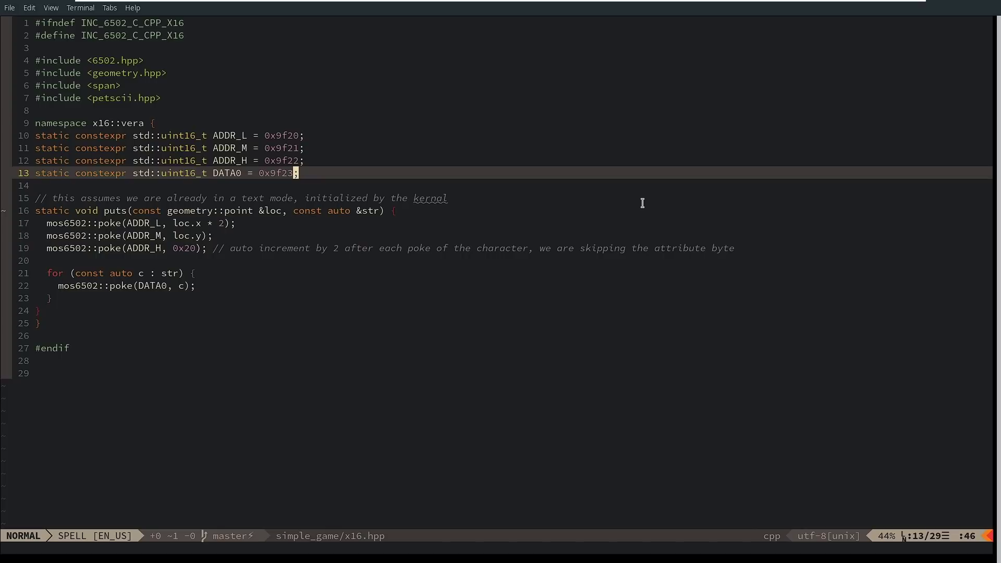
{"action": "key", "text": "j"}
{"action": "key", "text": "j"}
{"action": "key", "text": "j"}
{"action": "key", "text": "j"}
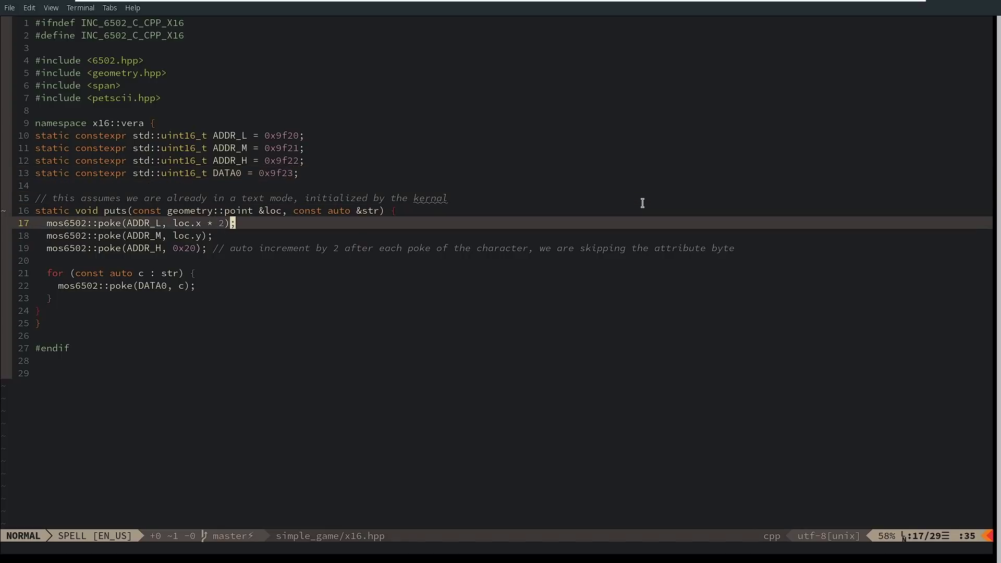
Highlight the ADDR_L, ADDR_M and ADDR_H poke lines in turn.
{"action": "key", "text": "0"}
{"action": "key", "text": "v"}
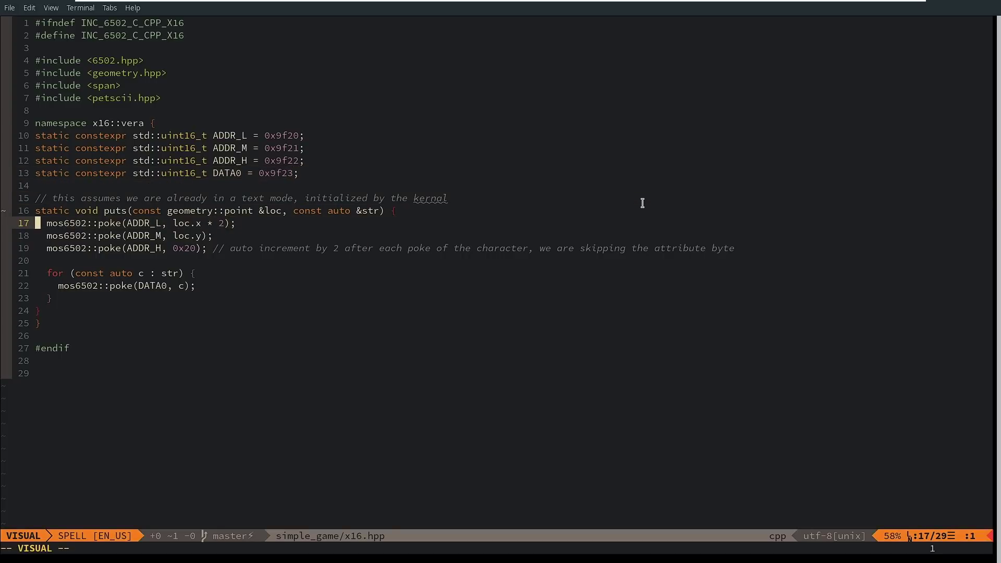
{"action": "key", "text": "dollar"}
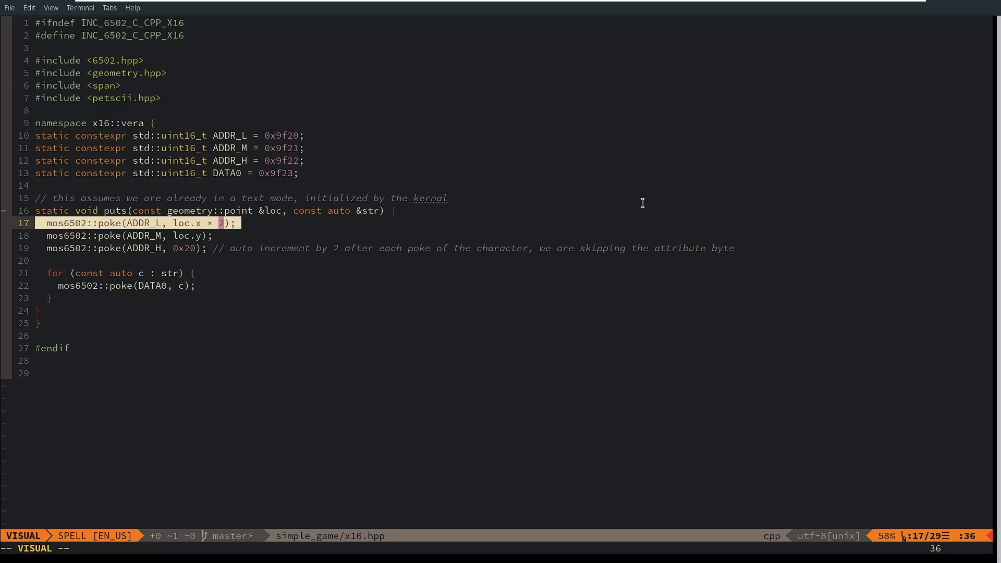
{"action": "key", "text": "j"}
{"action": "key", "text": "k"}
{"action": "key", "text": "Escape"}
{"action": "key", "text": "j"}
{"action": "key", "text": "0"}
{"action": "key", "text": "v"}
{"action": "key", "text": "dollar"}
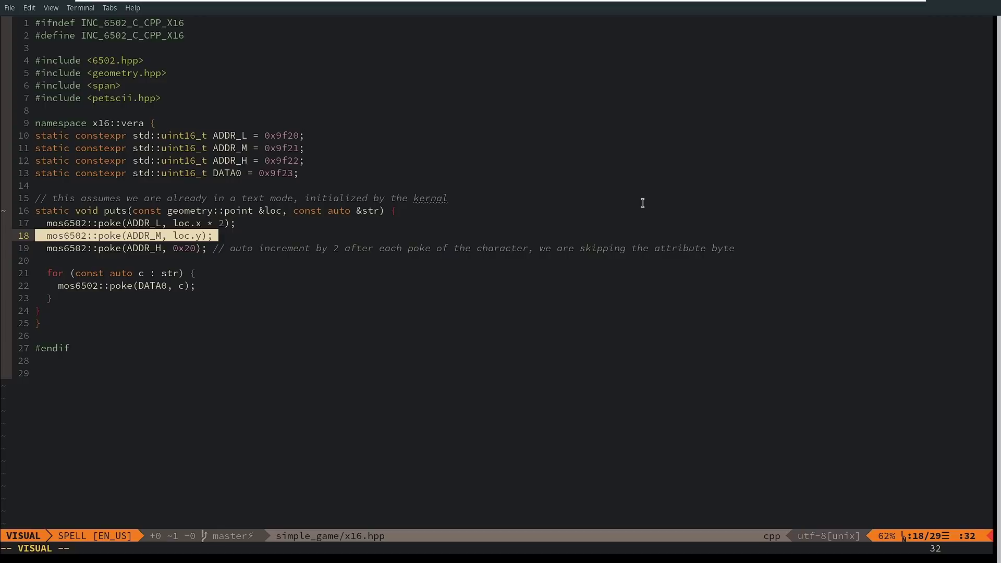
{"action": "key", "text": "Escape"}
{"action": "key", "text": "j"}
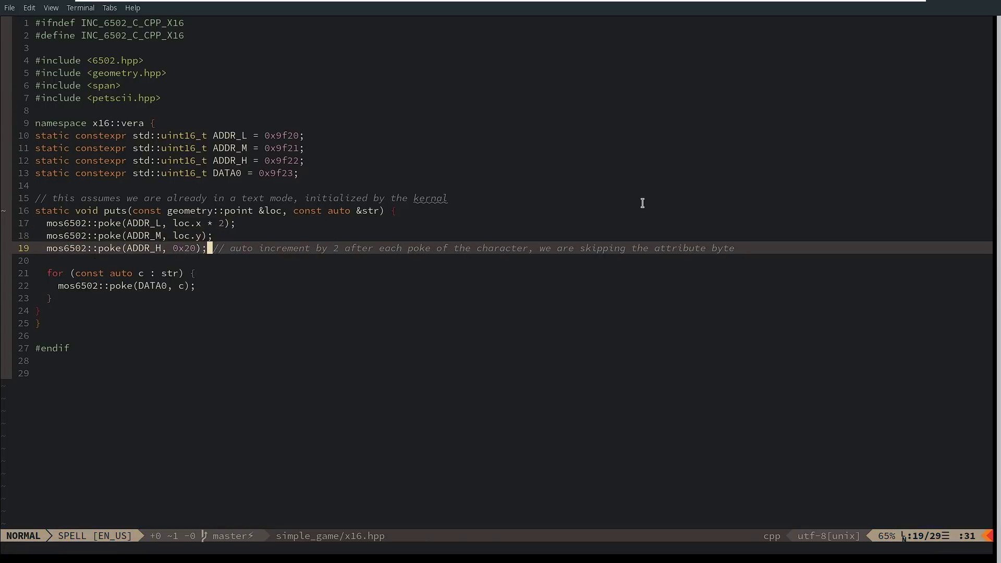
{"action": "key", "text": "0"}
{"action": "key", "text": "v"}
{"action": "key", "text": "w"}
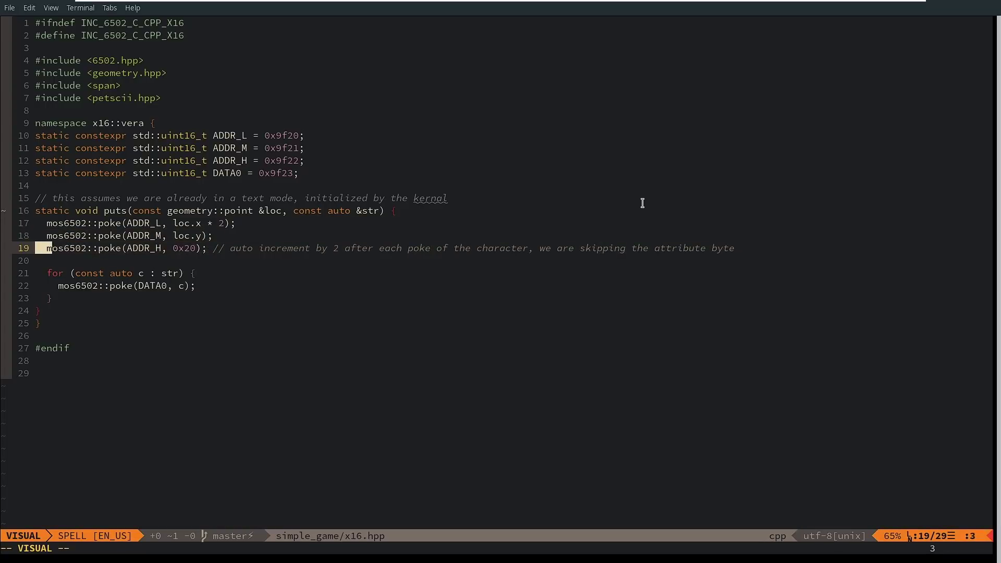
{"action": "key", "text": "w"}
{"action": "key", "text": "w"}
{"action": "key", "text": "w"}
{"action": "key", "text": "w"}
{"action": "key", "text": "w"}
{"action": "key", "text": "w"}
{"action": "key", "text": "w"}
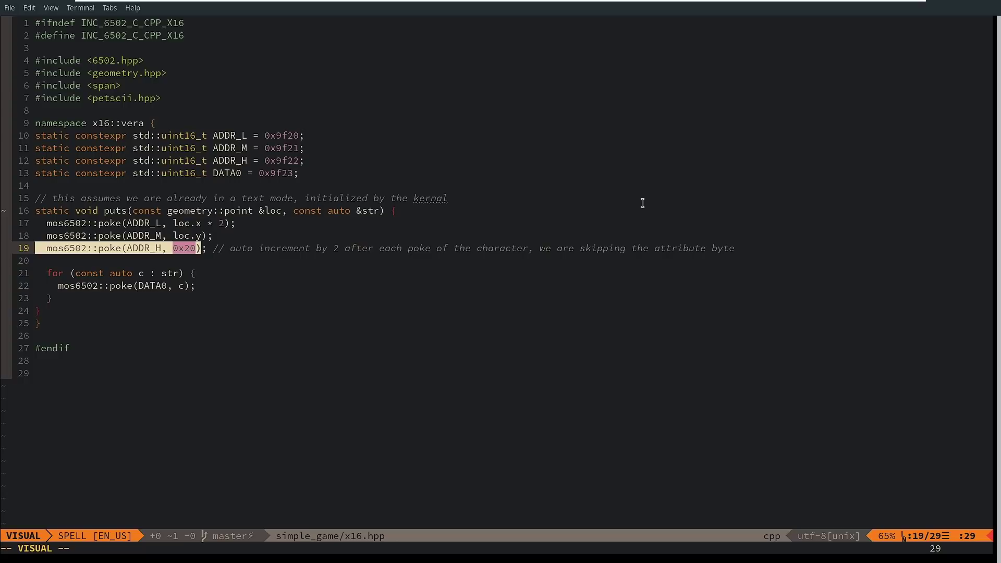
Highlight the loop's DATA0 poke, then revisit the 0x20 auto-increment value and ADDR_L poke.
{"action": "key", "text": "Escape"}
{"action": "key", "text": "j"}
{"action": "key", "text": "j"}
{"action": "key", "text": "j"}
{"action": "key", "text": "j"}
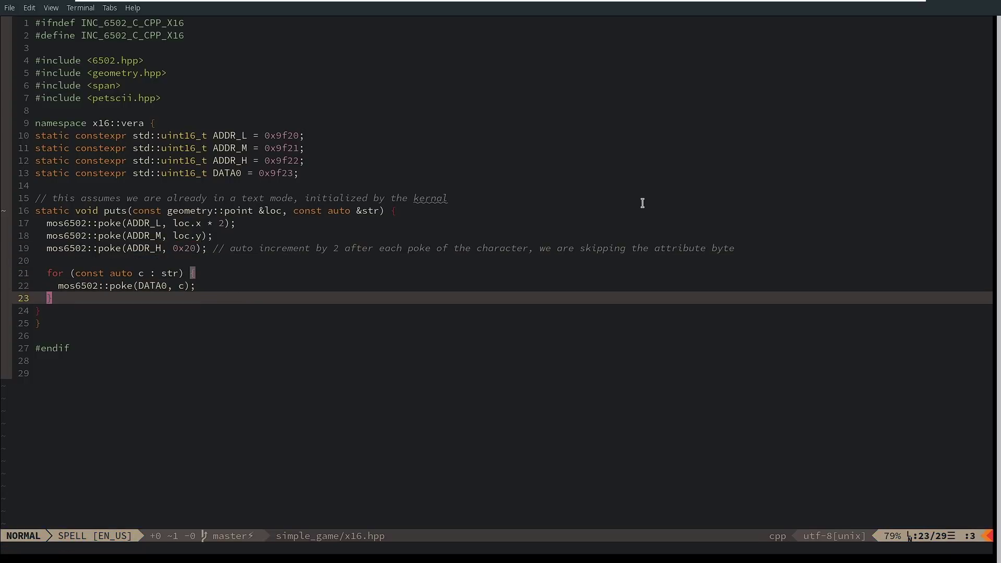
{"action": "key", "text": "k"}
{"action": "key", "text": "0"}
{"action": "key", "text": "v"}
{"action": "key", "text": "$"}
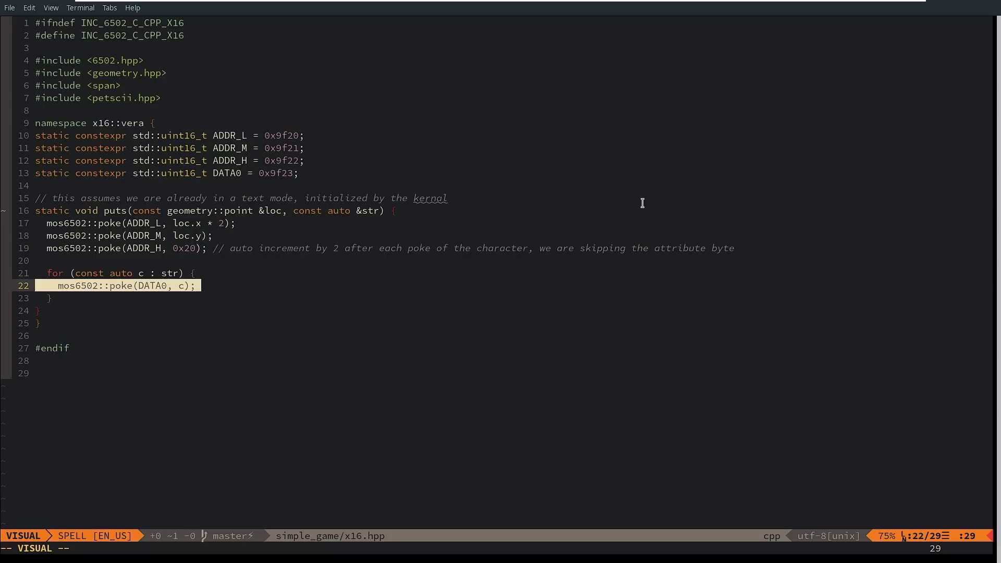
{"action": "key", "text": "Escape"}
{"action": "key", "text": "k"}
{"action": "key", "text": "k"}
{"action": "key", "text": "k"}
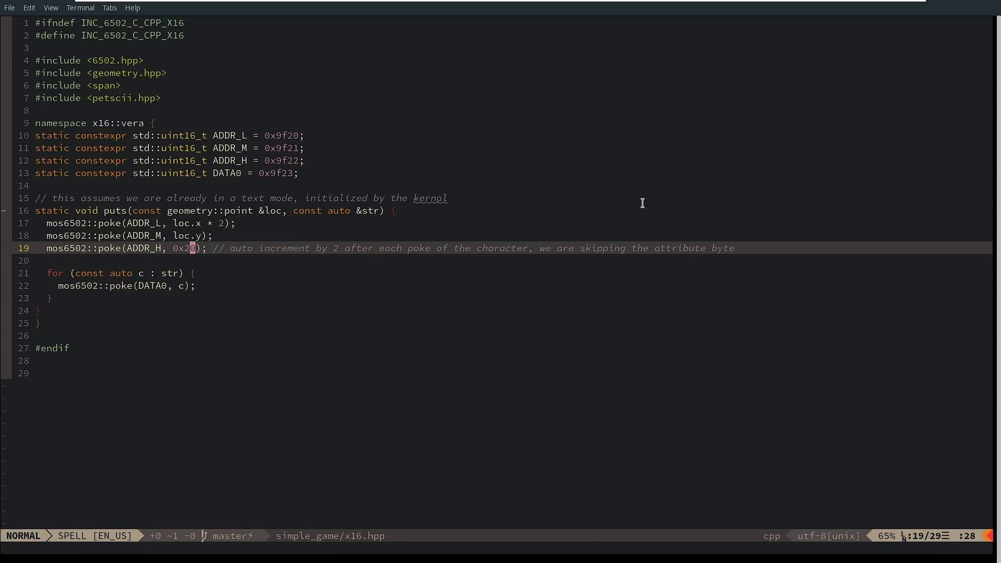
{"action": "key", "text": "j"}
{"action": "key", "text": "j"}
{"action": "key", "text": "j"}
{"action": "key", "text": "k"}
{"action": "key", "text": "k"}
{"action": "key", "text": "k"}
{"action": "key", "text": "k"}
{"action": "key", "text": "k"}
{"action": "key", "text": "0"}
{"action": "key", "text": "v"}
{"action": "key", "text": "dollar"}
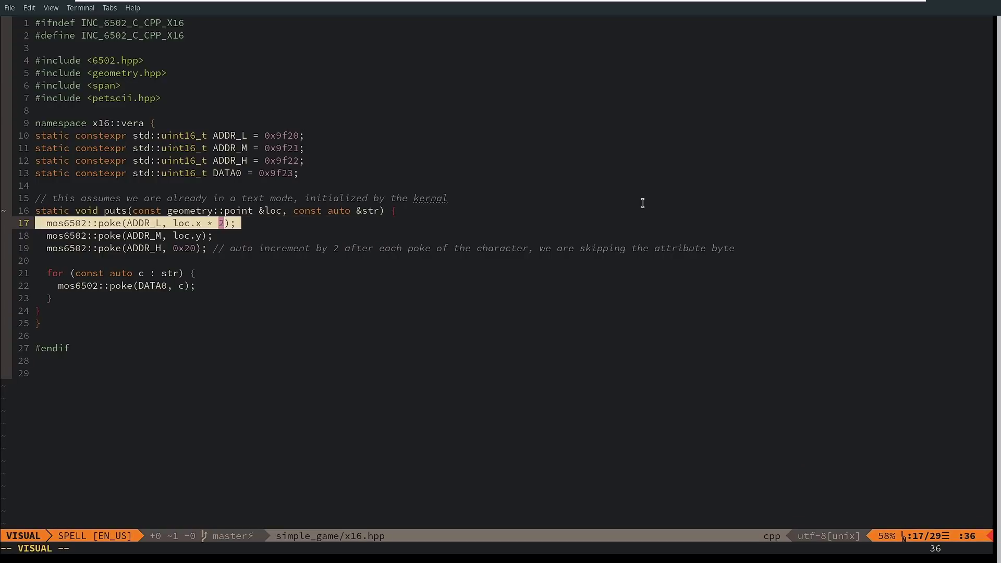
Highlight the DATA0 poke through line 19, then write x16.hpp and quit with :wq.
{"action": "key", "text": "Escape"}
{"action": "key", "text": "j"}
{"action": "key", "text": "j"}
{"action": "key", "text": "j"}
{"action": "key", "text": "j"}
{"action": "key", "text": "j"}
{"action": "key", "text": "j"}
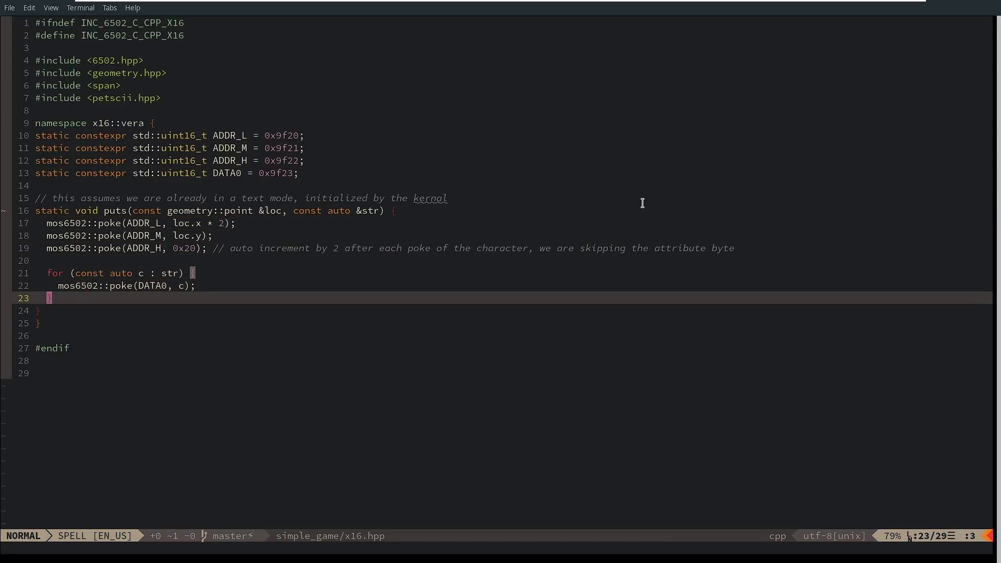
{"action": "key", "text": "0"}
{"action": "key", "text": "k"}
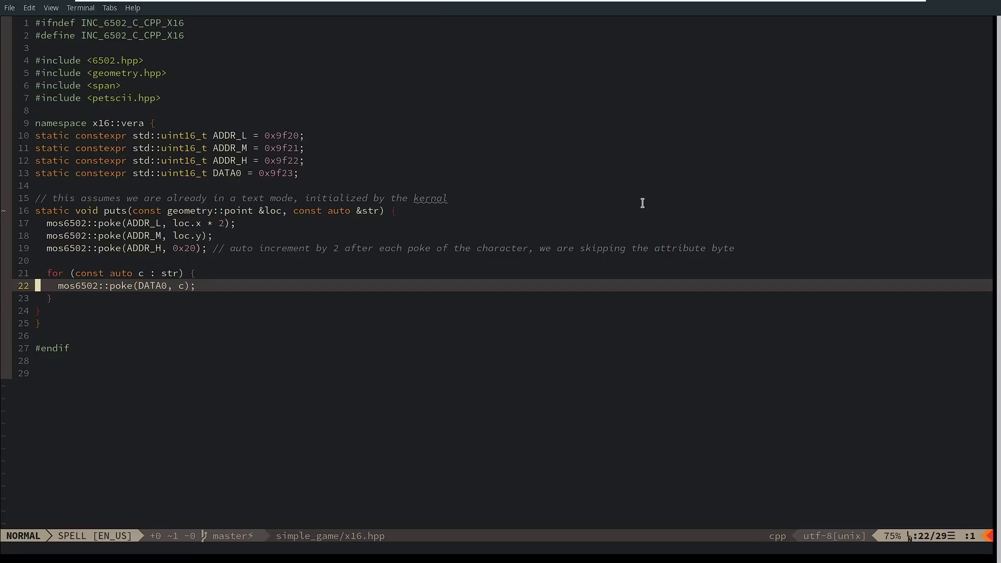
{"action": "key", "text": "v"}
{"action": "key", "text": "dollar"}
{"action": "key", "text": "k"}
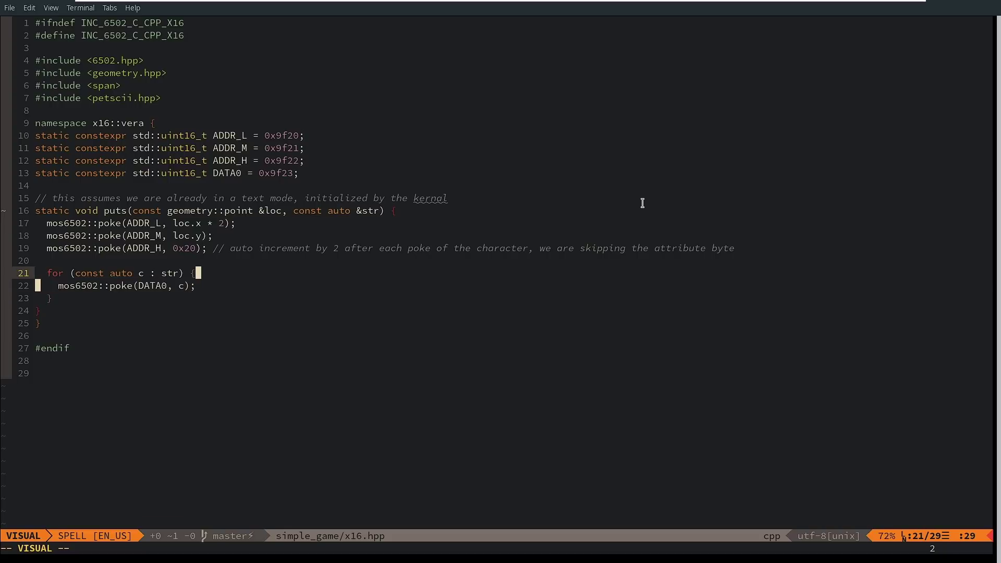
{"action": "key", "text": "k"}
{"action": "key", "text": "k"}
{"action": "key", "text": "Escape"}
{"action": "type", "text": ":wq"}
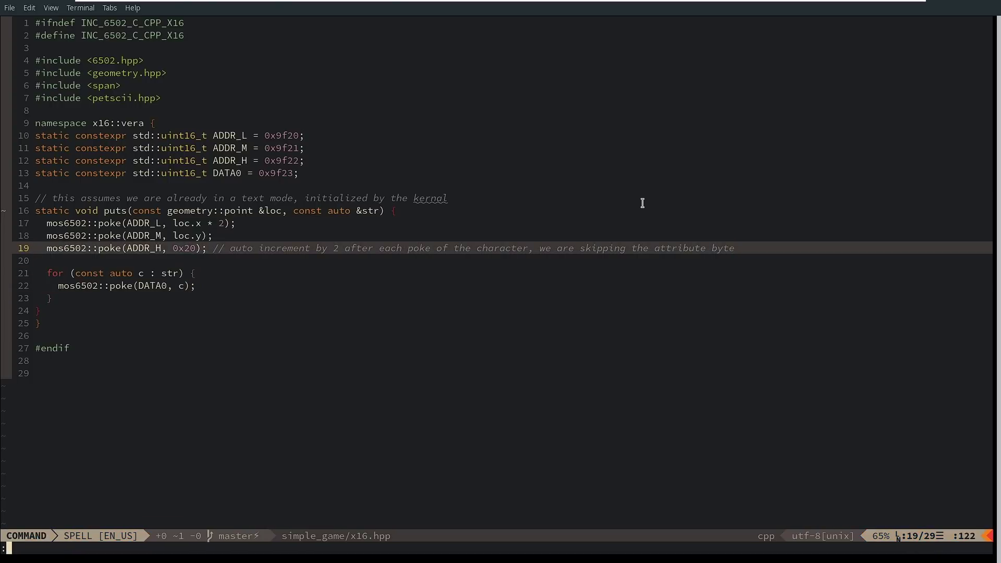
{"action": "key", "text": "Return"}
{"action": "type", "text": "ls -al"}
Print hello_x16.cpp, note its {15,20} text position, and recall the x16 compile command.
{"action": "key", "text": "Return"}
{"action": "type", "text": "cat hello_x16.cpp"}
{"action": "key", "text": "Return"}
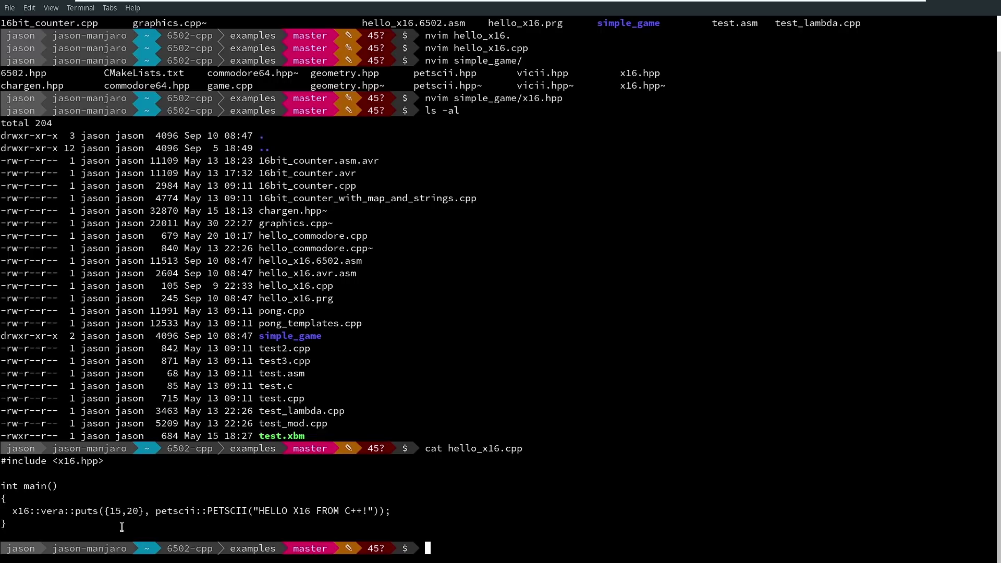
{"action": "left_click_drag", "start_coordinate": [103, 511], "coordinate": [145, 514]}
{"action": "key", "text": "Up"}
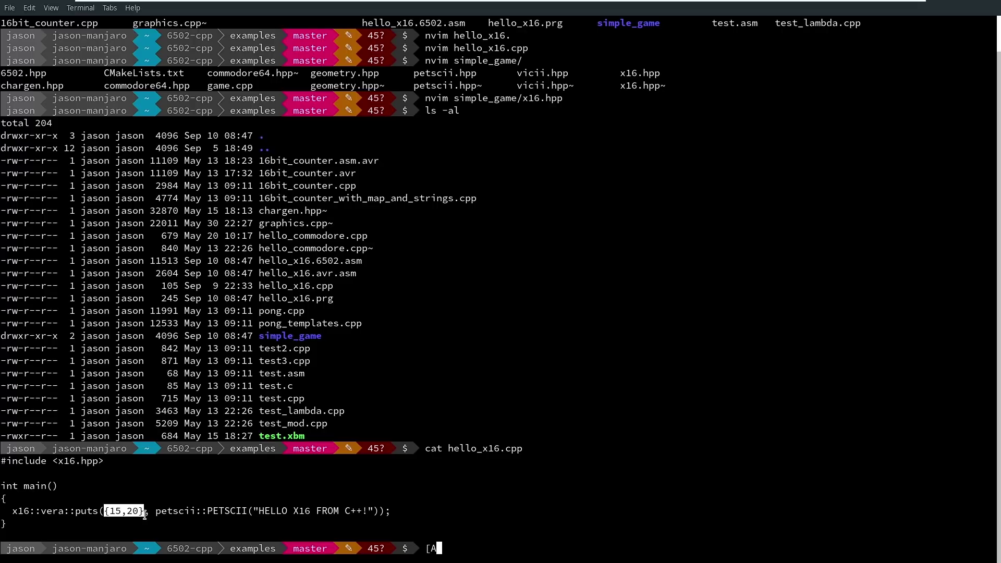
{"action": "key", "text": "BackSpace"}
{"action": "key", "text": "BackSpace"}
{"action": "key", "text": "Up"}
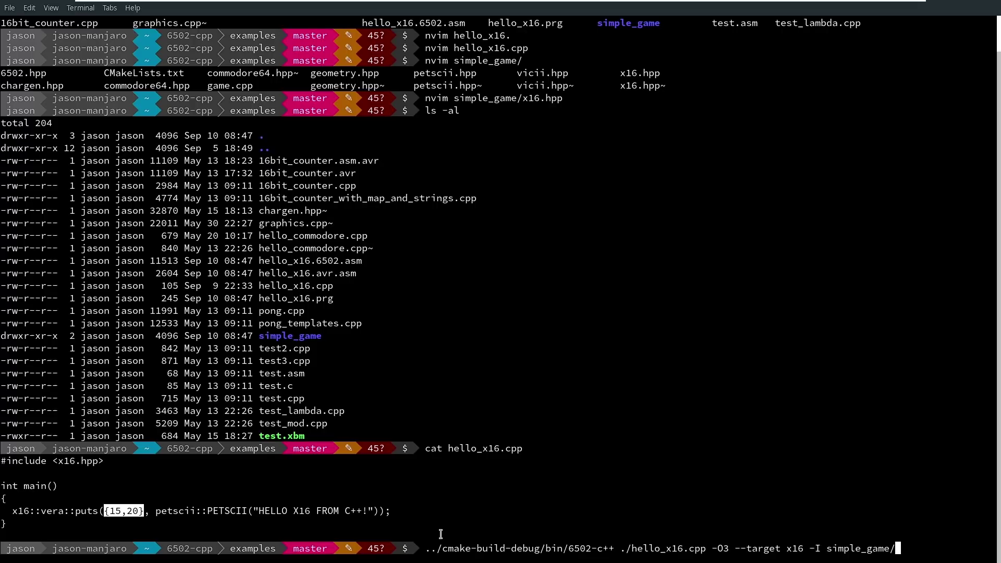
{"action": "left_click", "coordinate": [493, 532]}
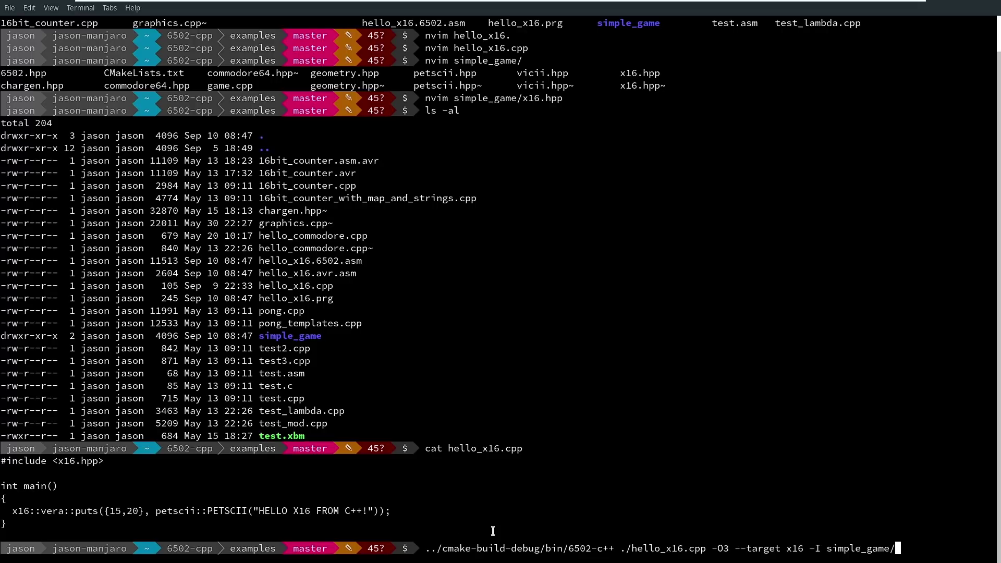
{"action": "double_click", "coordinate": [799, 548]}
{"action": "key", "text": "Left"}
{"action": "key", "text": "Left"}
{"action": "key", "text": "Left"}
{"action": "key", "text": "Left"}
{"action": "key", "text": "Left"}
{"action": "key", "text": "Left"}
{"action": "key", "text": "Left"}
{"action": "key", "text": "Left"}
{"action": "key", "text": "Left"}
{"action": "key", "text": "Left"}
{"action": "key", "text": "Left"}
{"action": "key", "text": "Left"}
{"action": "key", "text": "Left"}
{"action": "key", "text": "Left"}
{"action": "key", "text": "Left"}
Compile hello_x16.cpp with 6502-c++ for the x16 target using the simple_game headers.
{"action": "key", "text": "ctrl+c"}
{"action": "key", "text": "Up"}
{"action": "key", "text": "Return"}
{"action": "key", "text": "Up"}
{"action": "key", "text": "Up"}
{"action": "key", "text": "Return"}
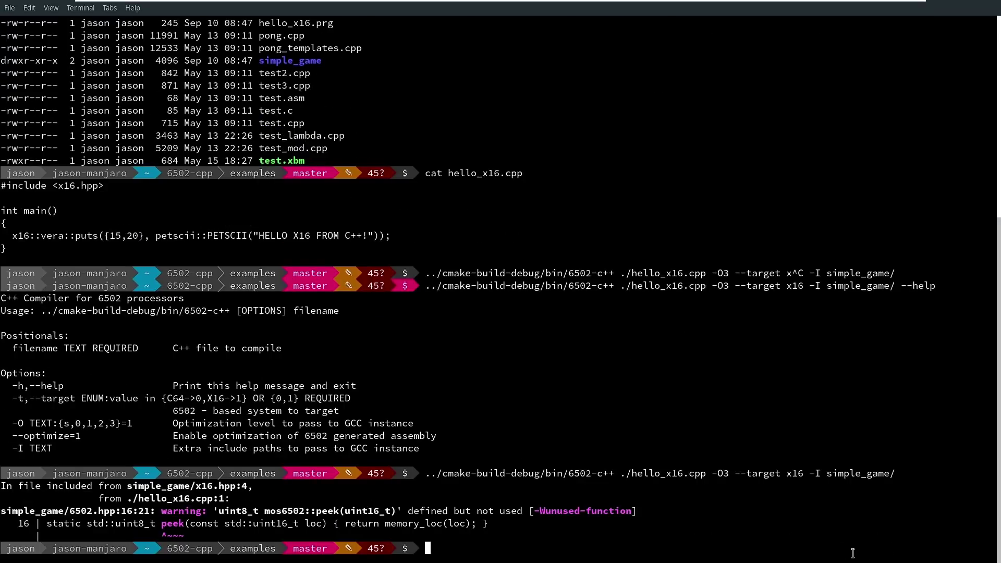
{"action": "type", "text": "~/Down"}
Launch hello_x16.prg with ~/Downloads/x16emu -prg hello_x16.prg -run.
{"action": "key", "text": "Tab"}
{"action": "key", "text": "Tab"}
{"action": "key", "text": "Tab"}
{"action": "type", "text": "x"}
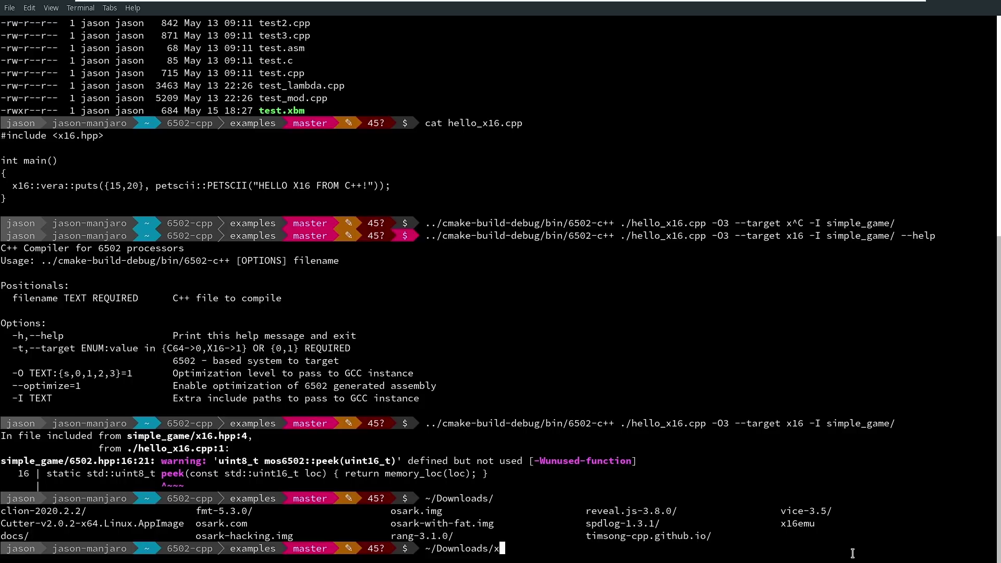
{"action": "key", "text": "Tab"}
{"action": "type", "text": "hello_"}
{"action": "type", "text": "x"}
{"action": "key", "text": "Tab"}
{"action": "type", "text": "prg"}
{"action": "key", "text": "Return"}
{"action": "key", "text": "Up"}
{"action": "key", "text": "ctrl+Left"}
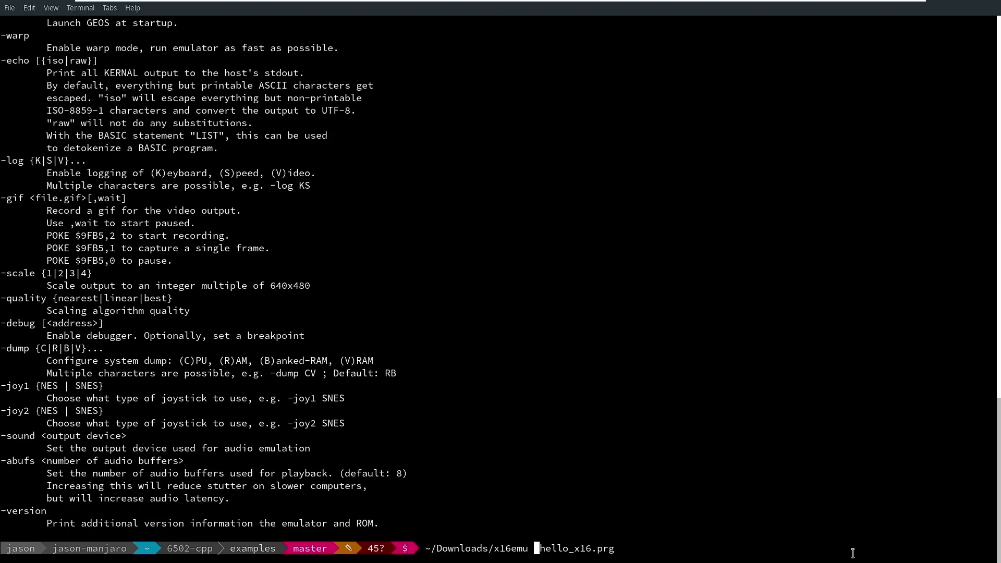
{"action": "type", "text": "-prg"}
{"action": "key", "text": "End"}
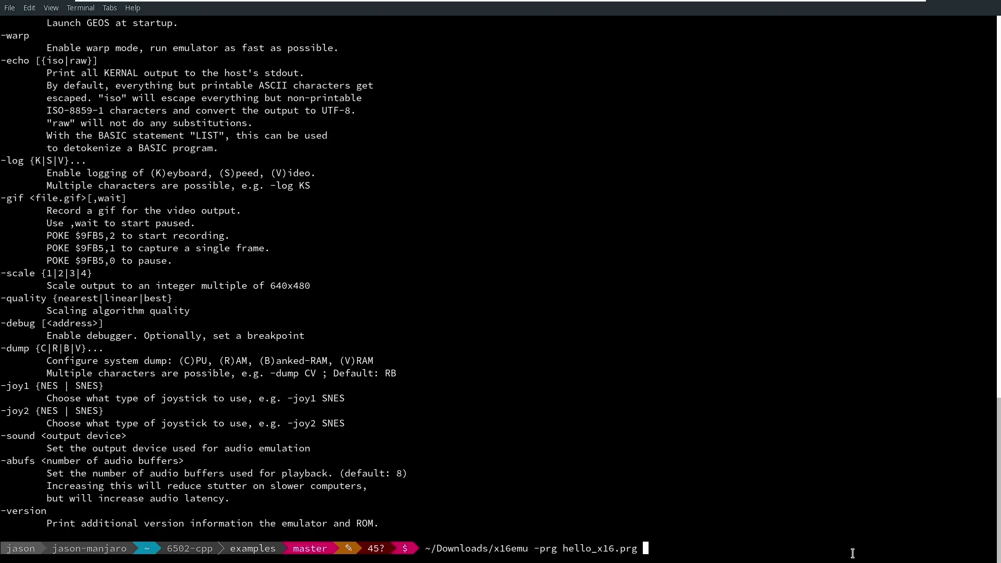
{"action": "type", "text": "-run"}
{"action": "key", "text": "Return"}
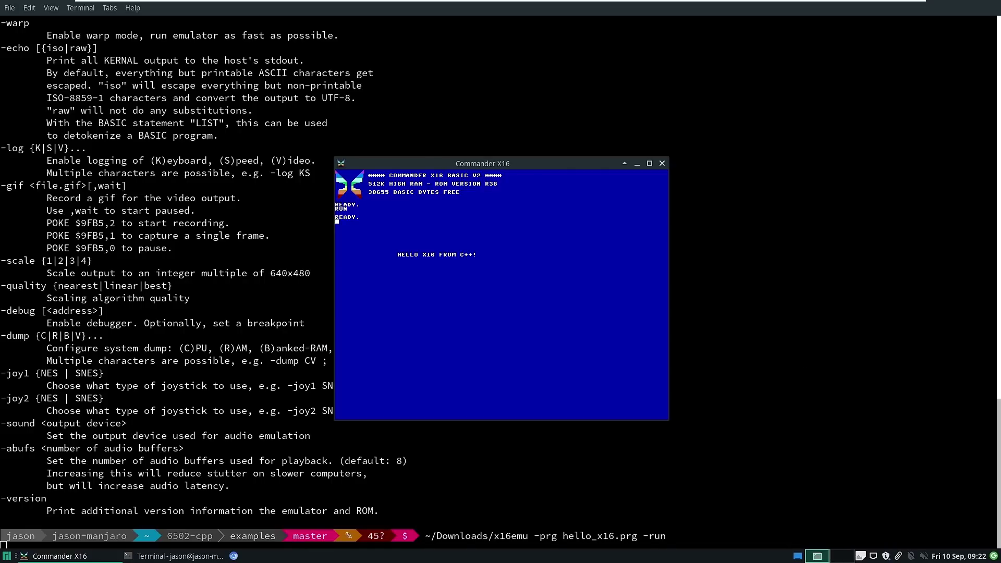
Maximize the X16 window and move the cursor below READY, keeping 'HELLO X16 FROM C++!' visible.
{"action": "left_click", "coordinate": [649, 163]}
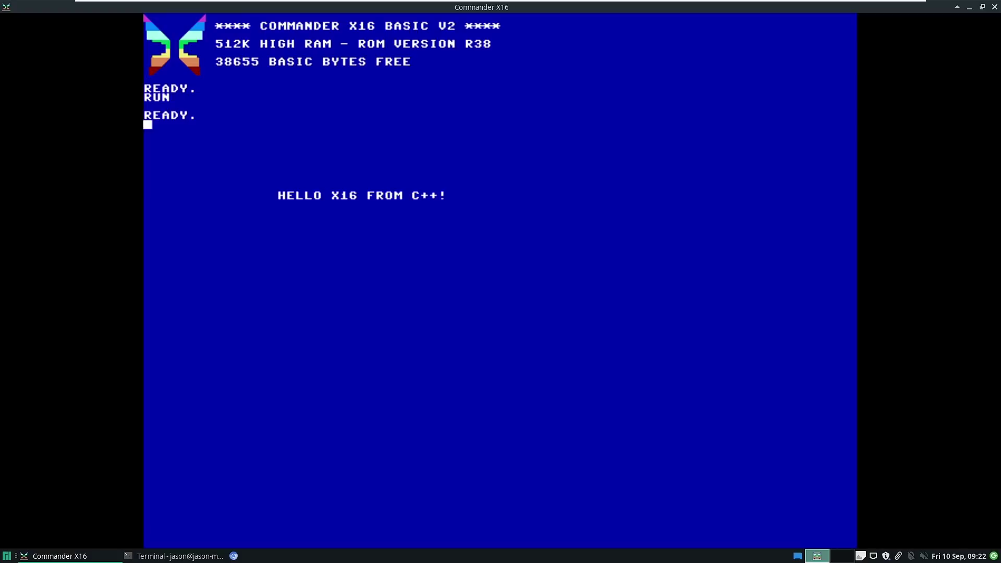
{"action": "key", "text": "Return"}
{"action": "key", "text": "Return"}
{"action": "key", "text": "Return"}
{"action": "key", "text": "Return"}
{"action": "key", "text": "Return"}
{"action": "key", "text": "Return"}
{"action": "key", "text": "Return"}
{"action": "key", "text": "Return"}
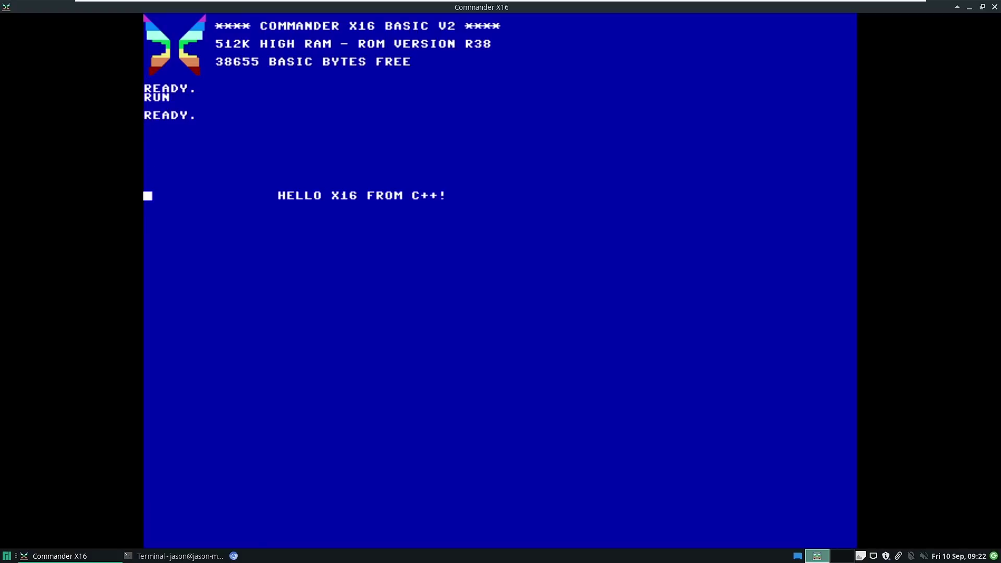